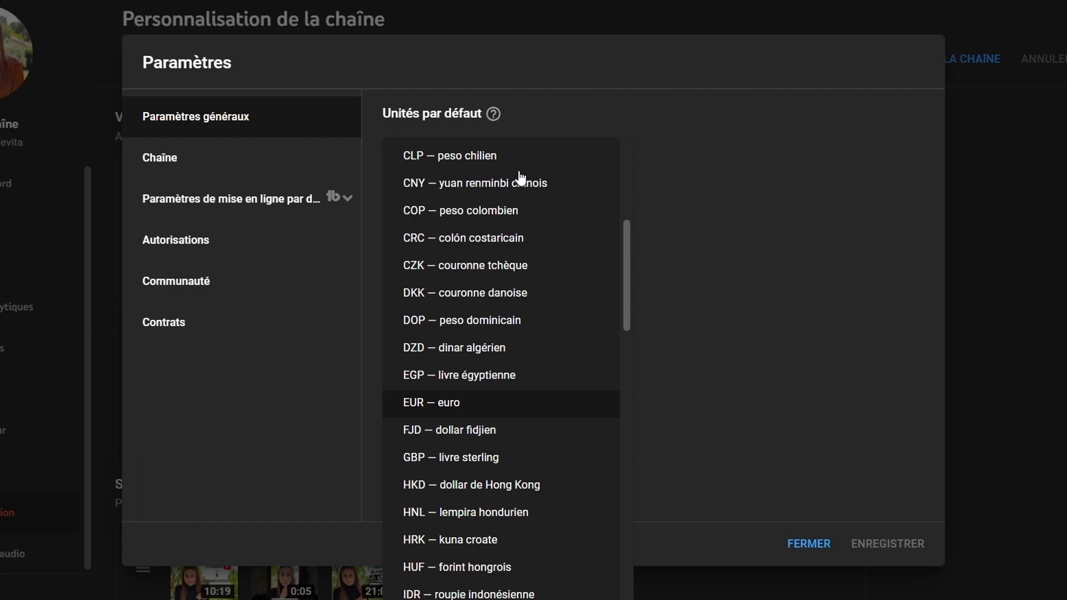
Close the default currency list and view the channel's general information, including the country of residence and keywords.
click(683, 116)
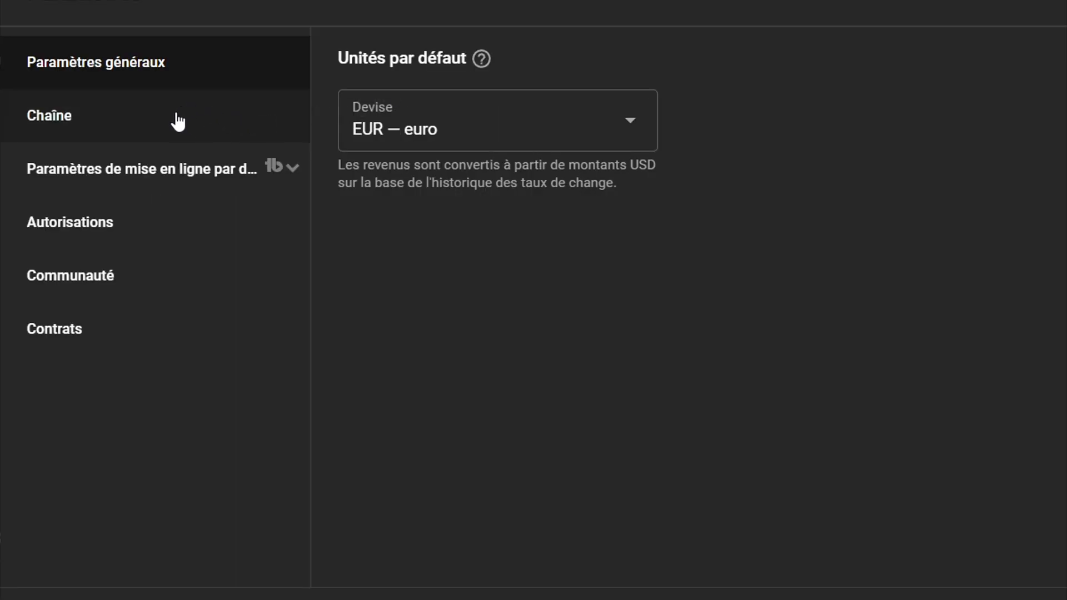
click(178, 121)
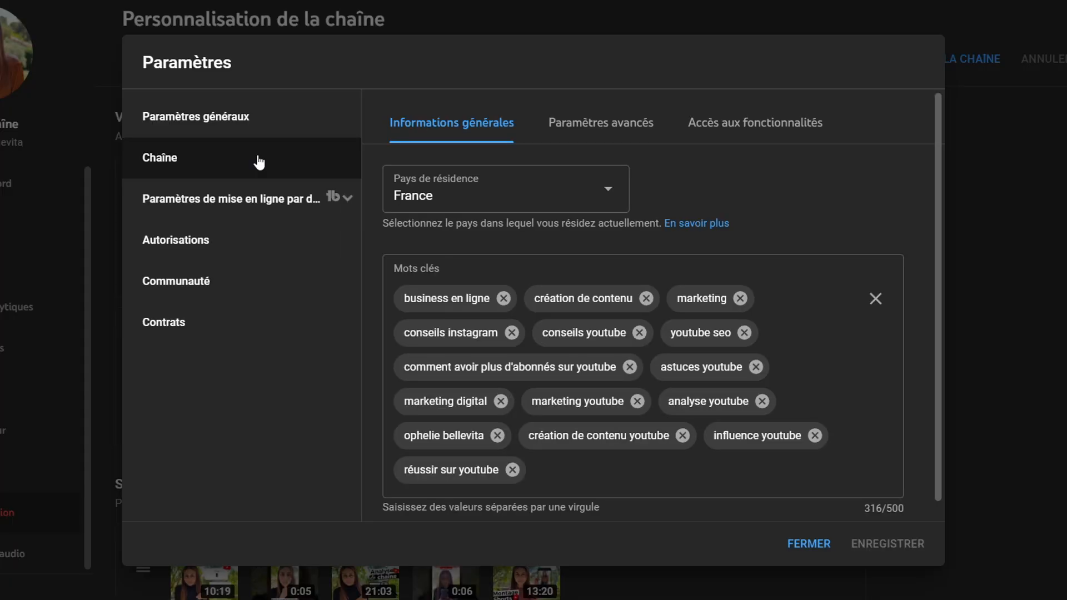
click(544, 193)
Examine the channel's advanced settings for audience, Google Ads linking, automatic captions, subscriber count, ads, clips and other parameters.
click(594, 132)
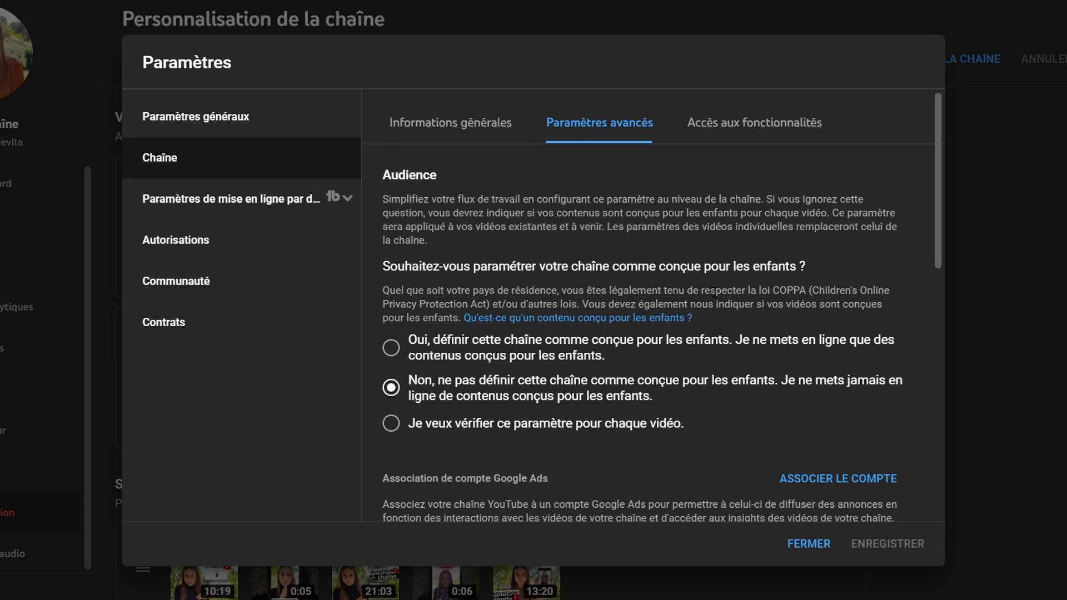
drag(936, 220, 939, 339)
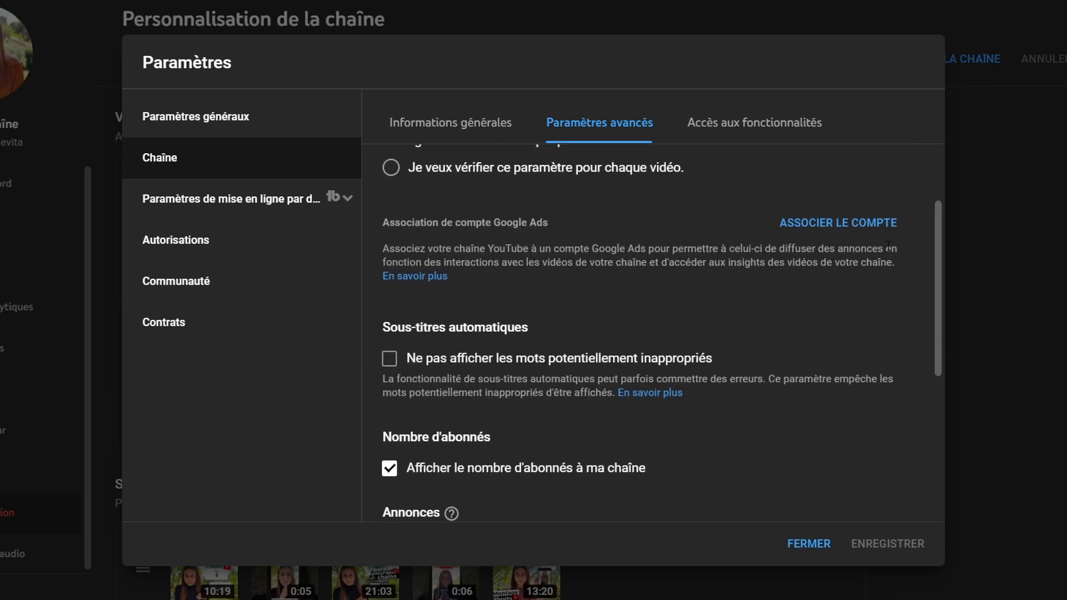
click(805, 225)
scroll(839, 210, down, 1)
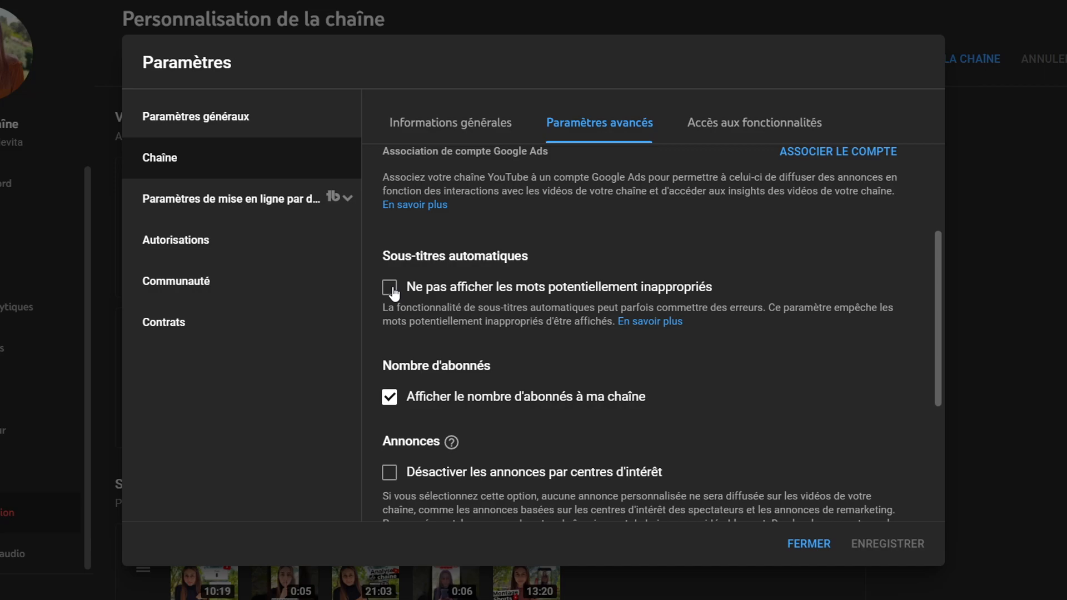
drag(935, 247, 935, 298)
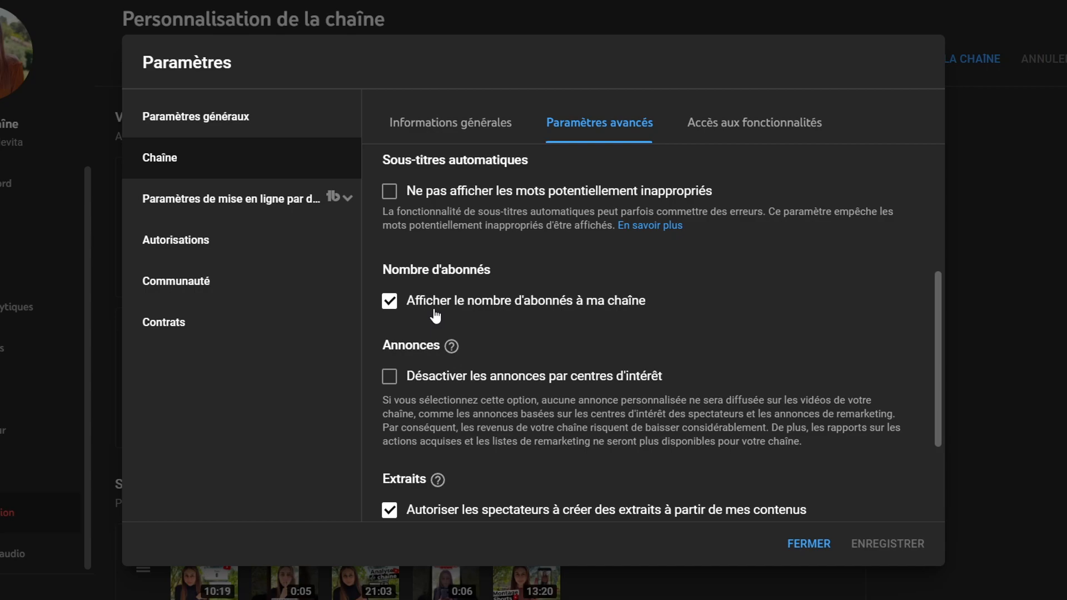
scroll(659, 261, down, 2)
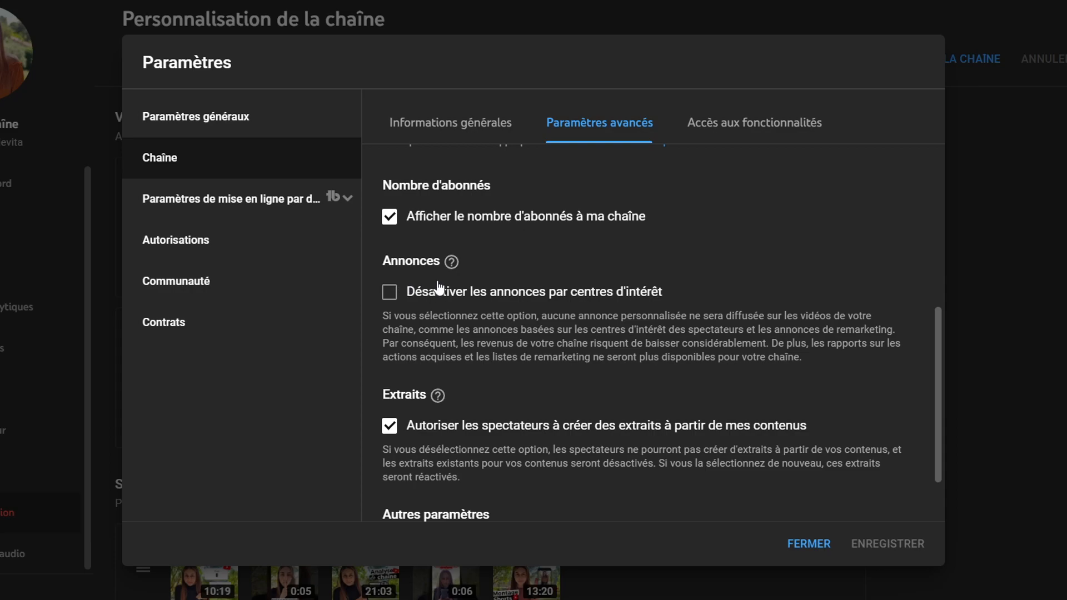
scroll(472, 300, down, 1)
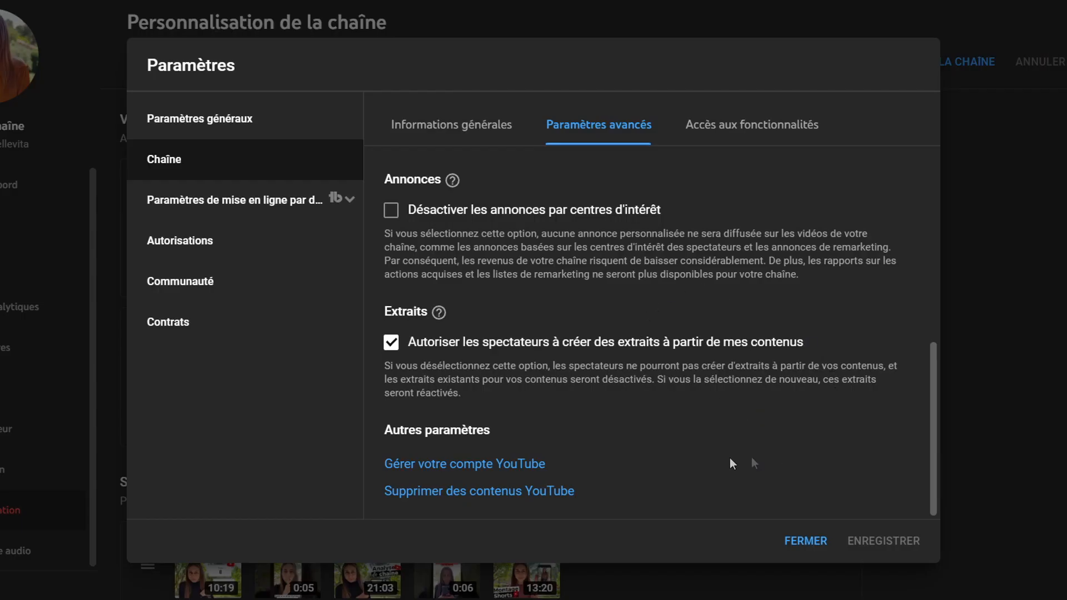
View the channel's feature access and expand the details of the features requiring phone number validation.
click(753, 124)
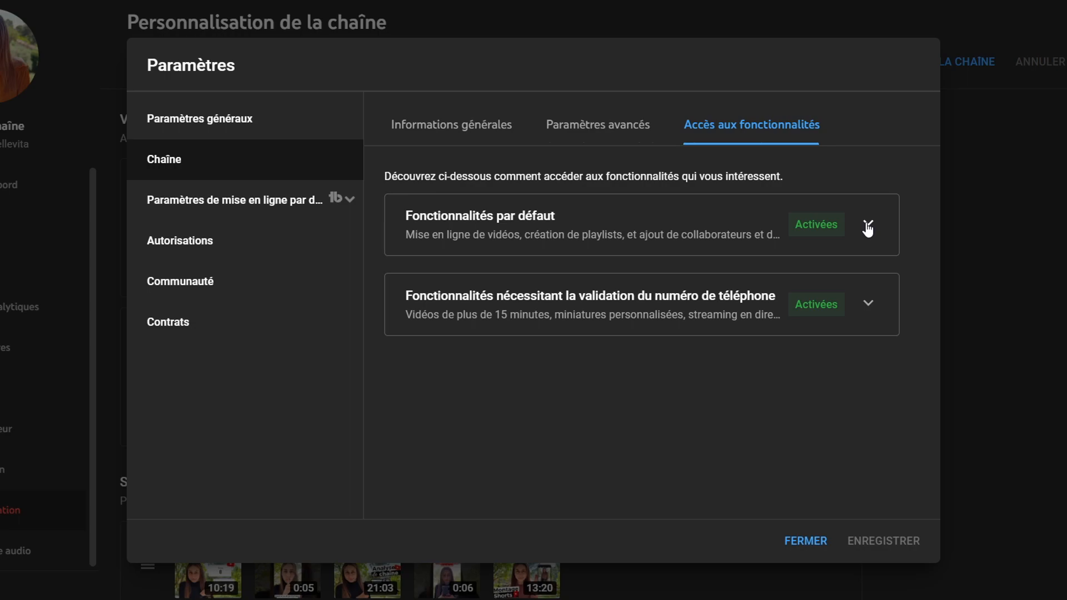
click(869, 304)
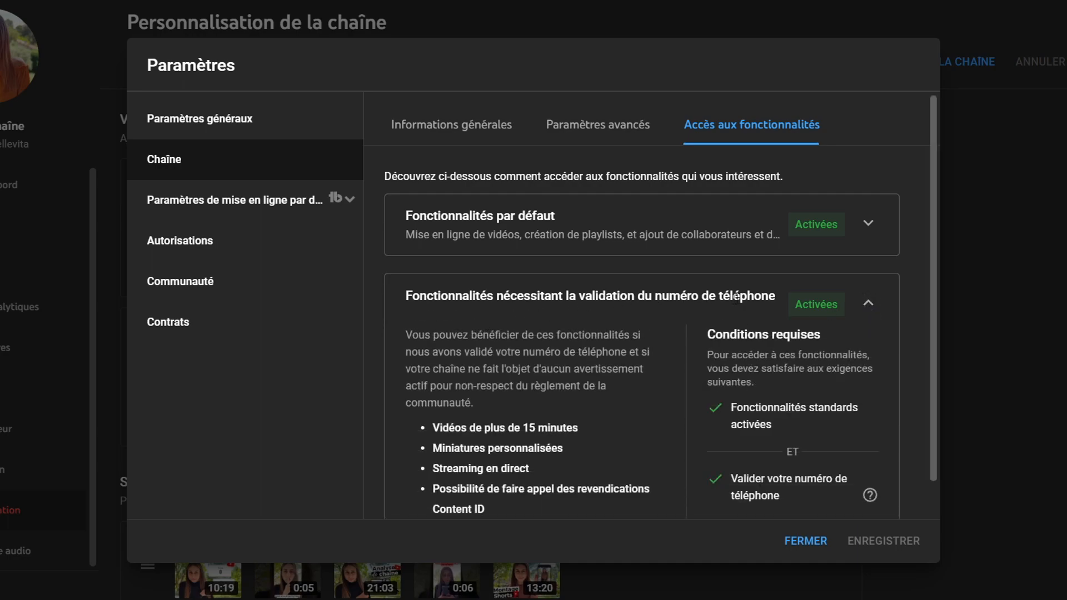
drag(932, 213, 925, 258)
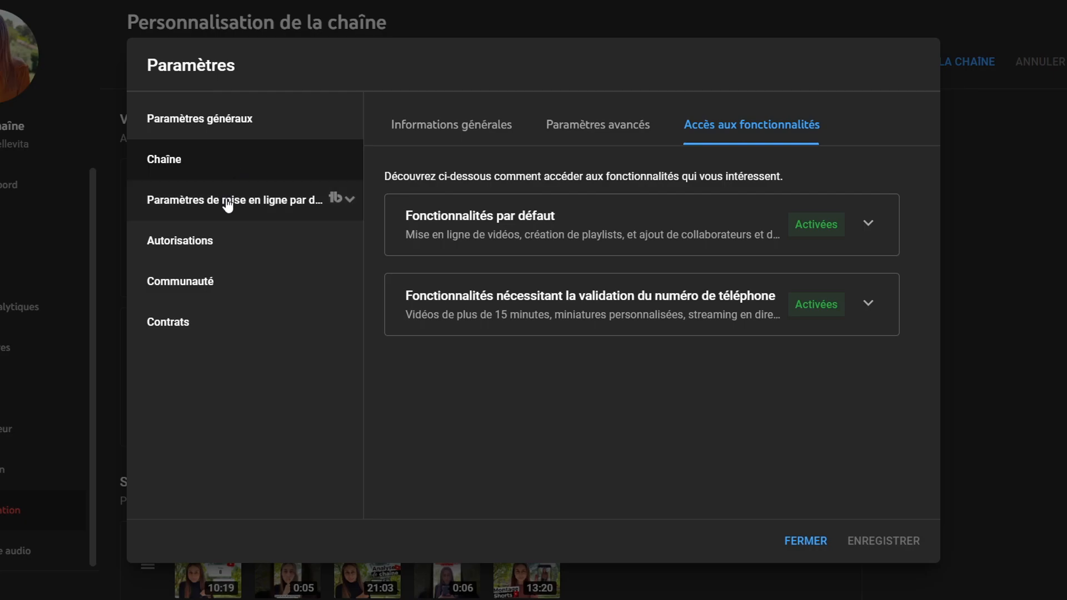
Review the general upload defaults, including the description text, the available visibility options and the tags.
click(228, 203)
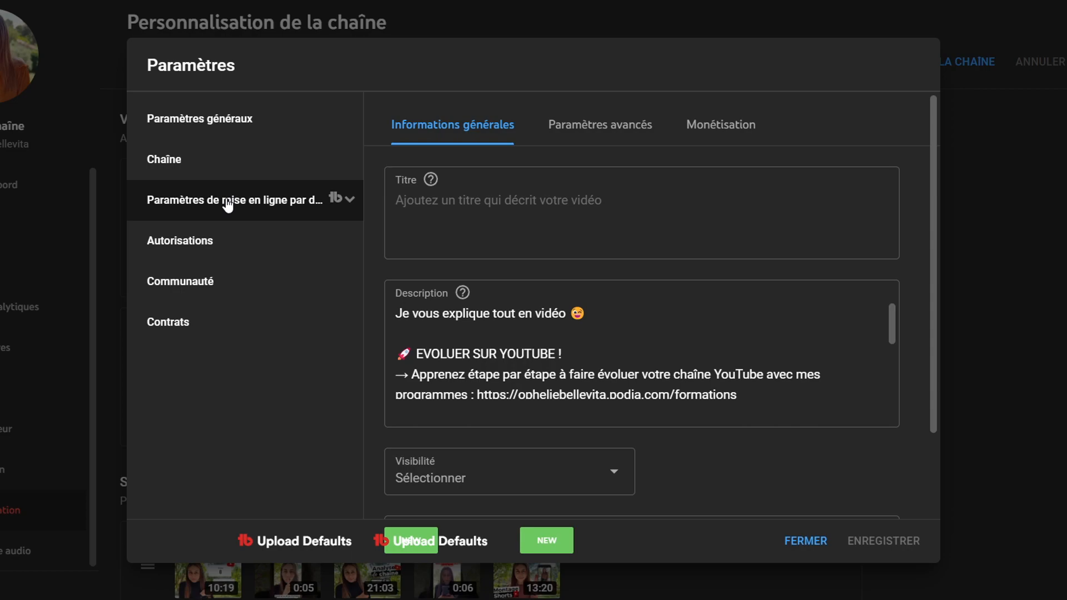
click(454, 397)
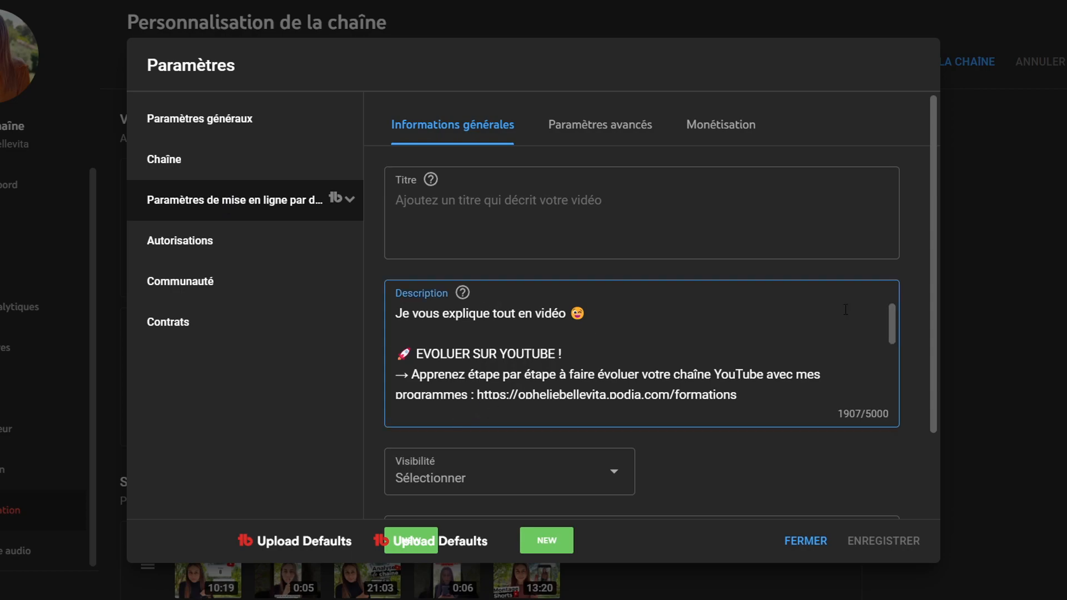
drag(892, 316, 892, 362)
scroll(614, 374, down, 2)
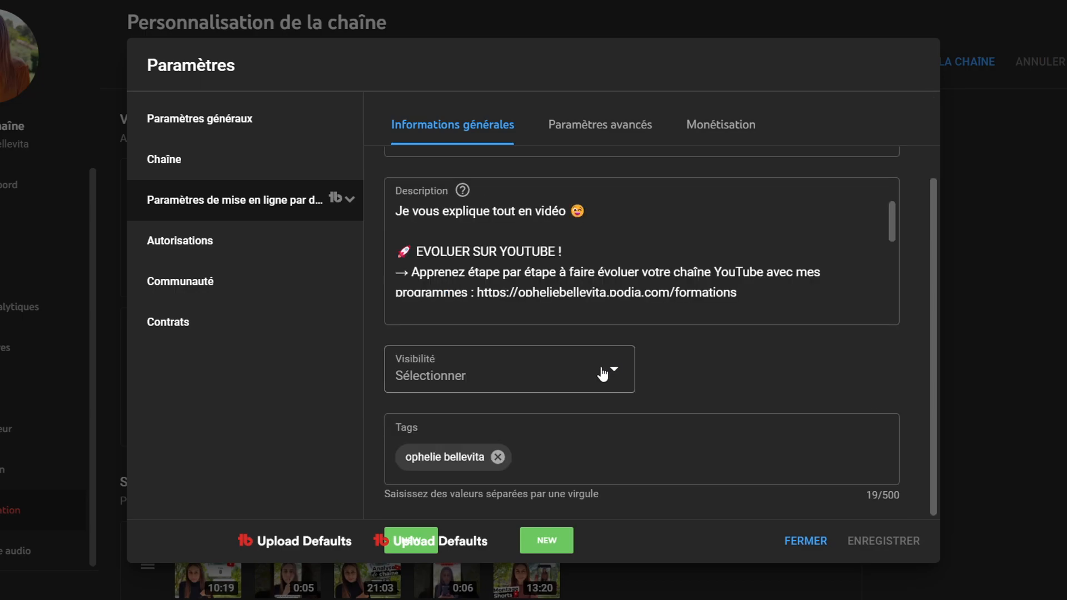
click(603, 374)
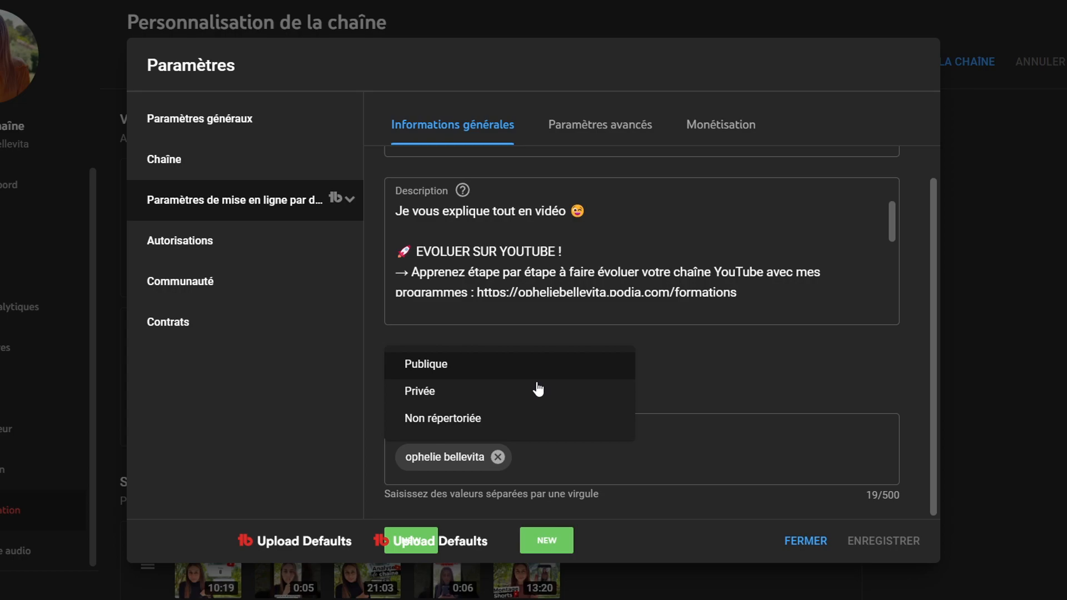
click(489, 422)
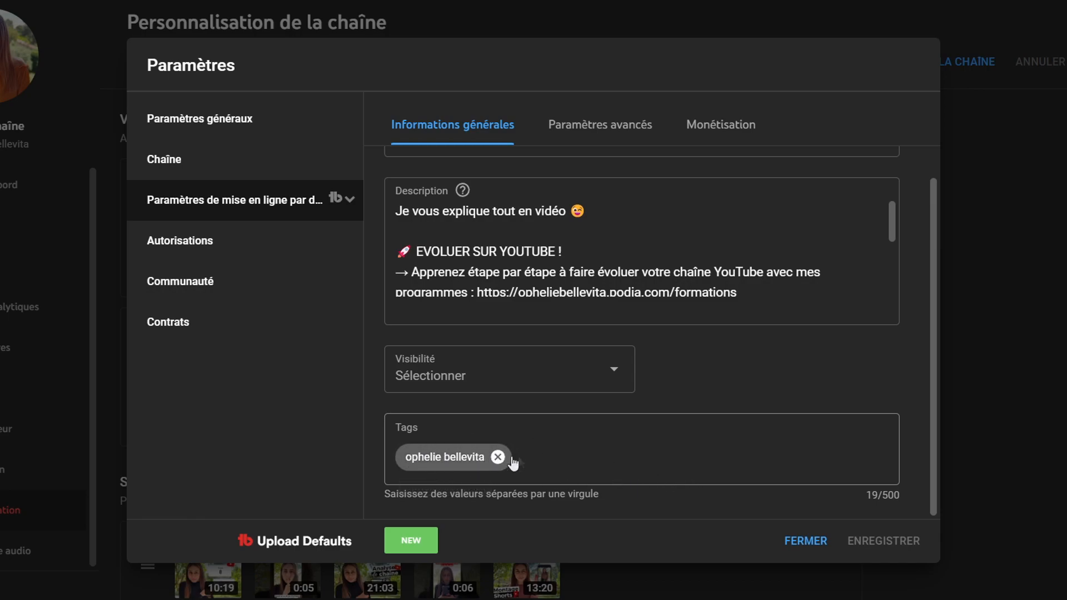
Examine the category and comment visibility choices in the advanced upload defaults, and view the monetisation defaults.
click(582, 134)
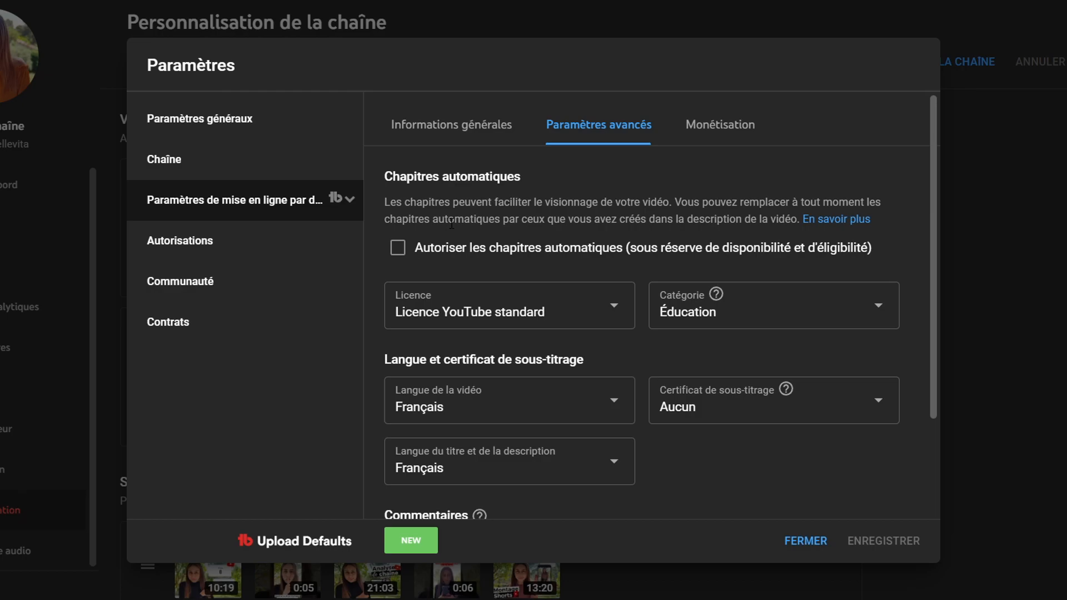
scroll(451, 224, down, 2)
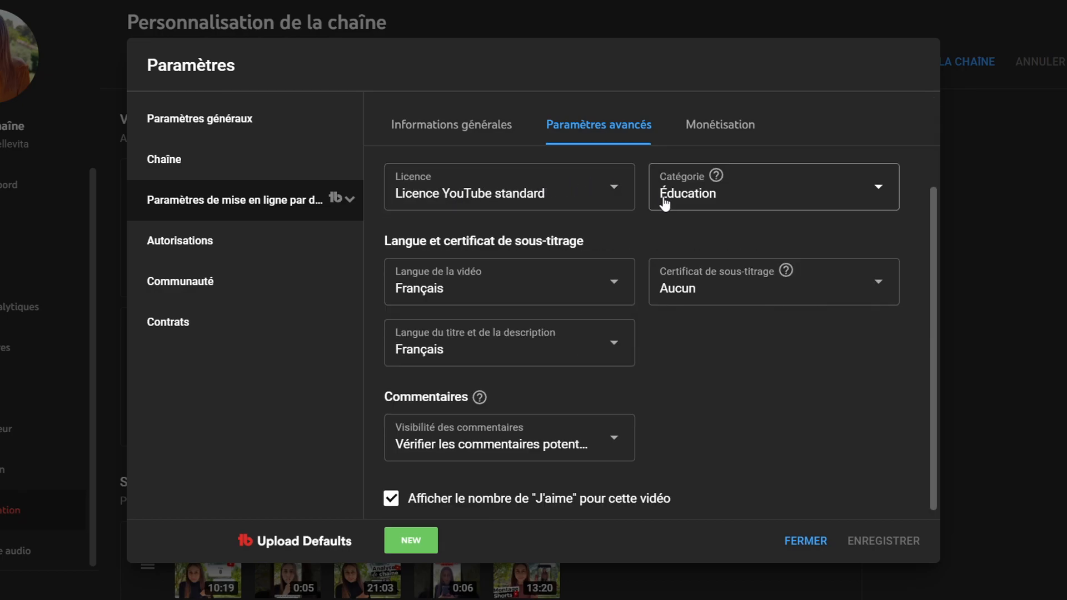
click(728, 199)
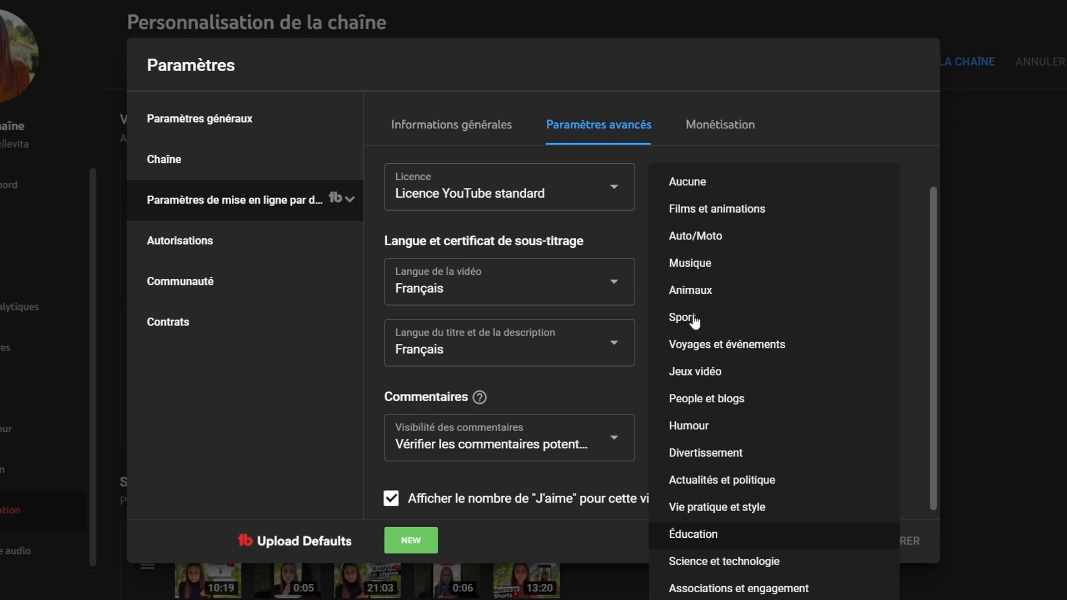
click(798, 133)
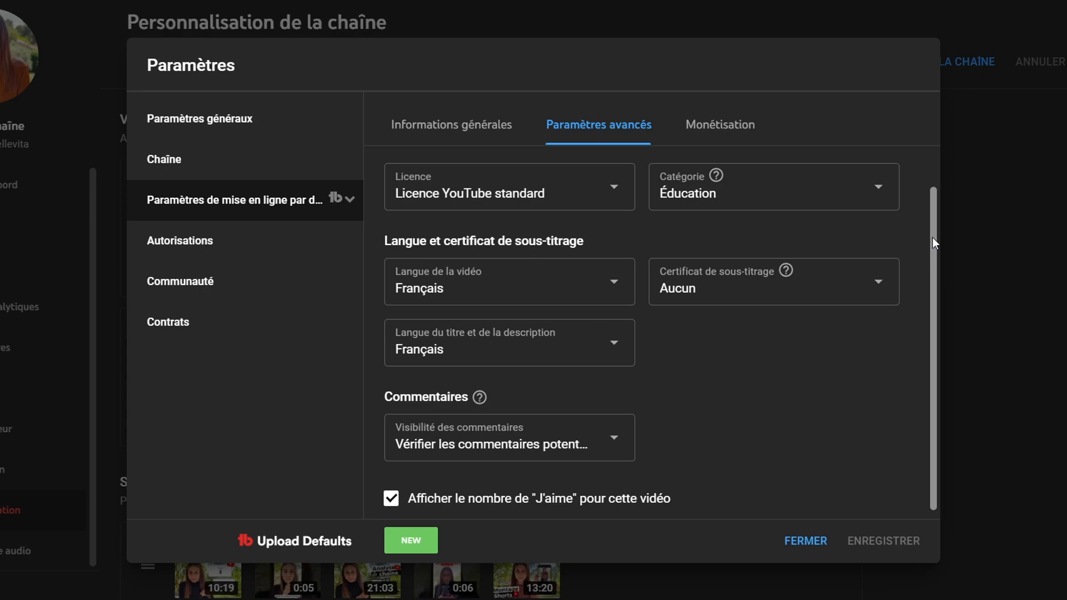
scroll(505, 441, down, 1)
click(507, 442)
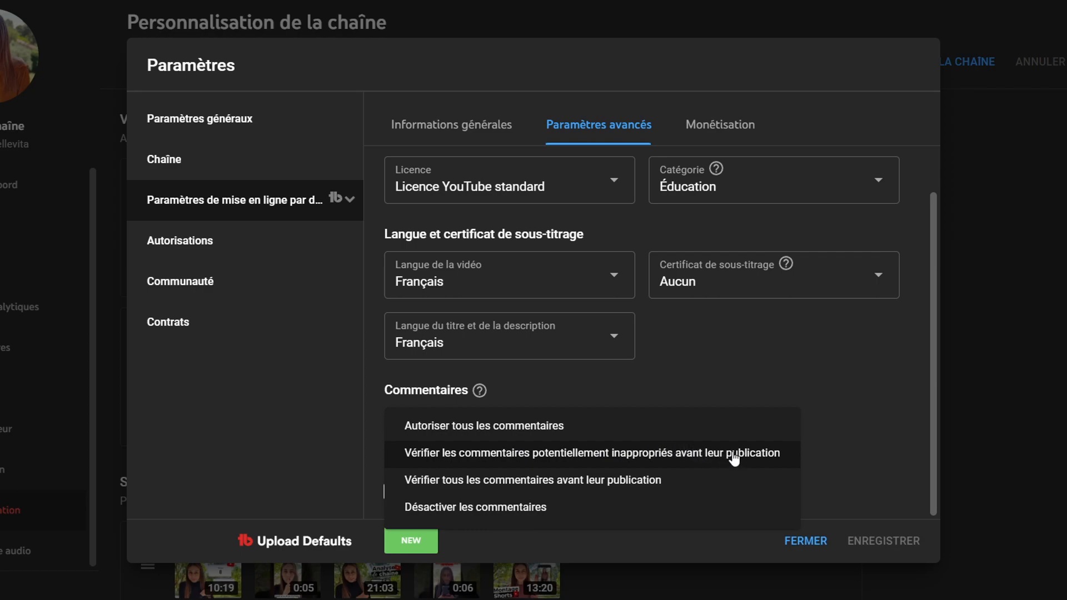
click(752, 389)
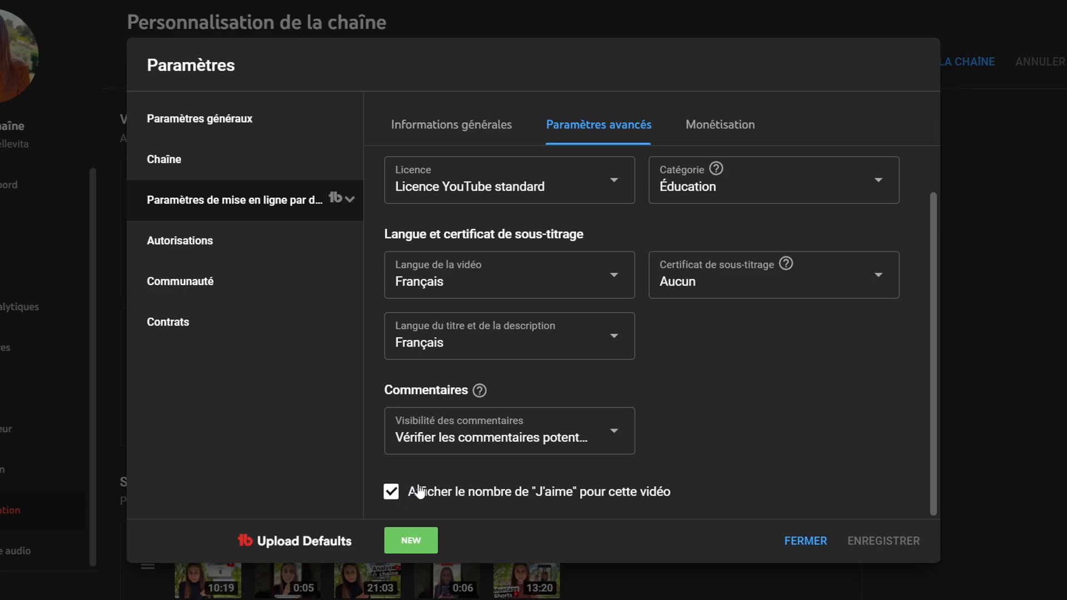
click(737, 125)
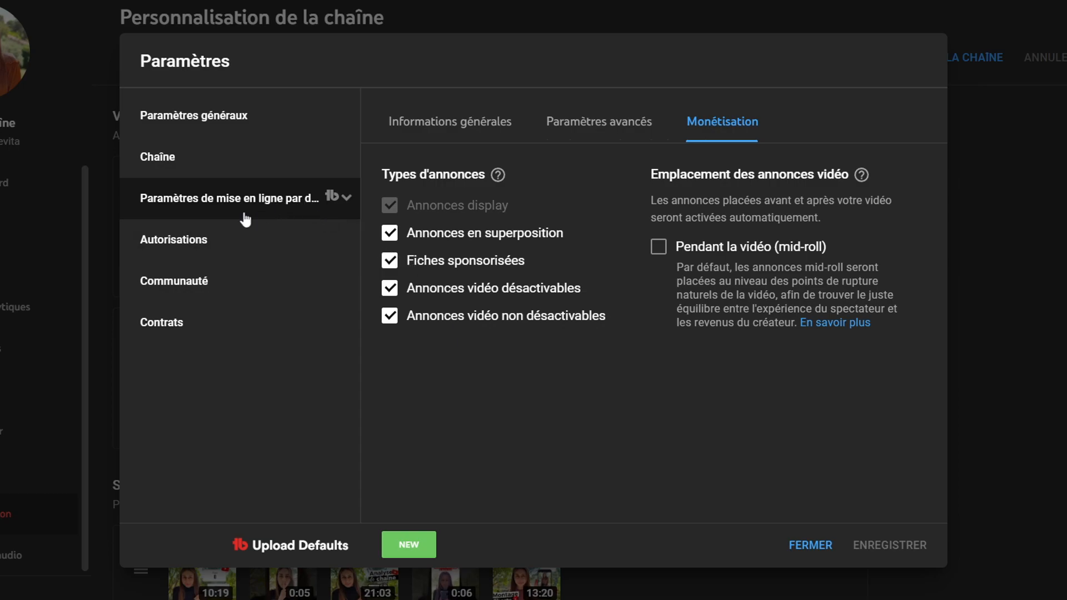
View the channel permissions and display the access roles available when inviting a user.
click(182, 241)
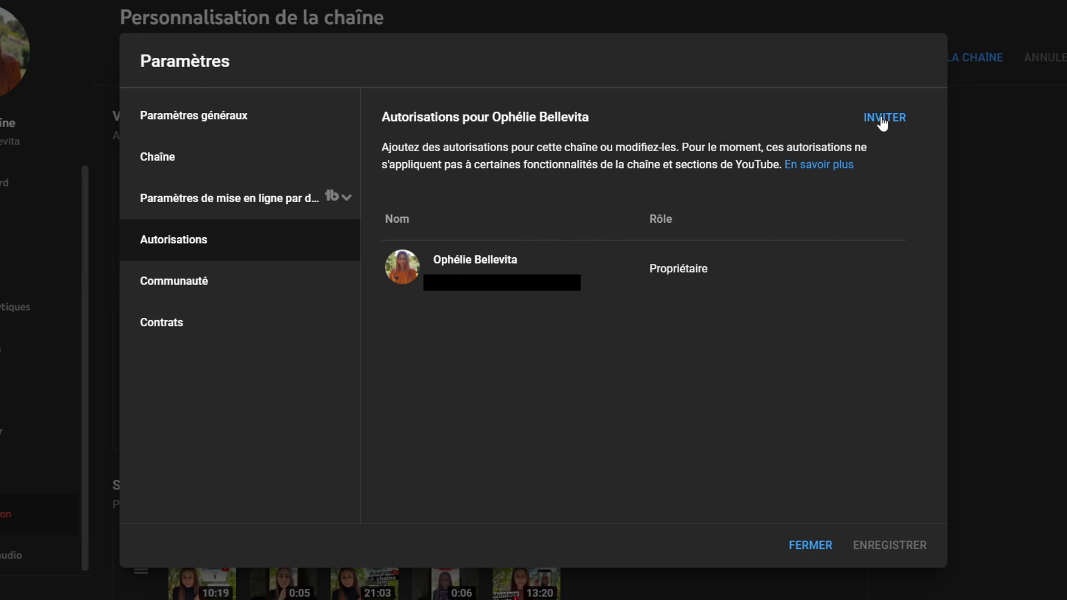
click(897, 124)
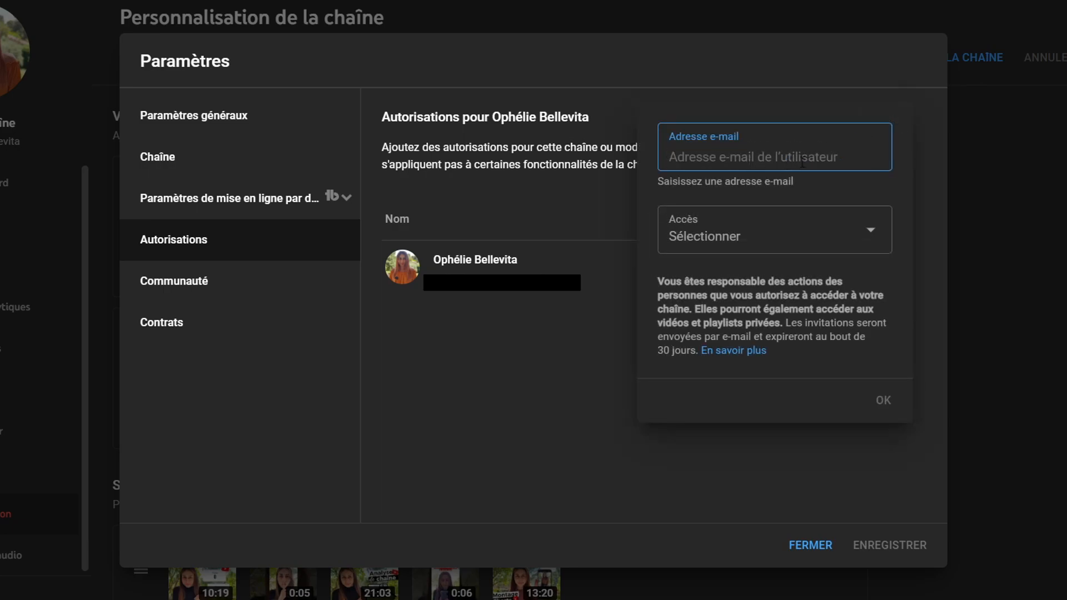
click(747, 236)
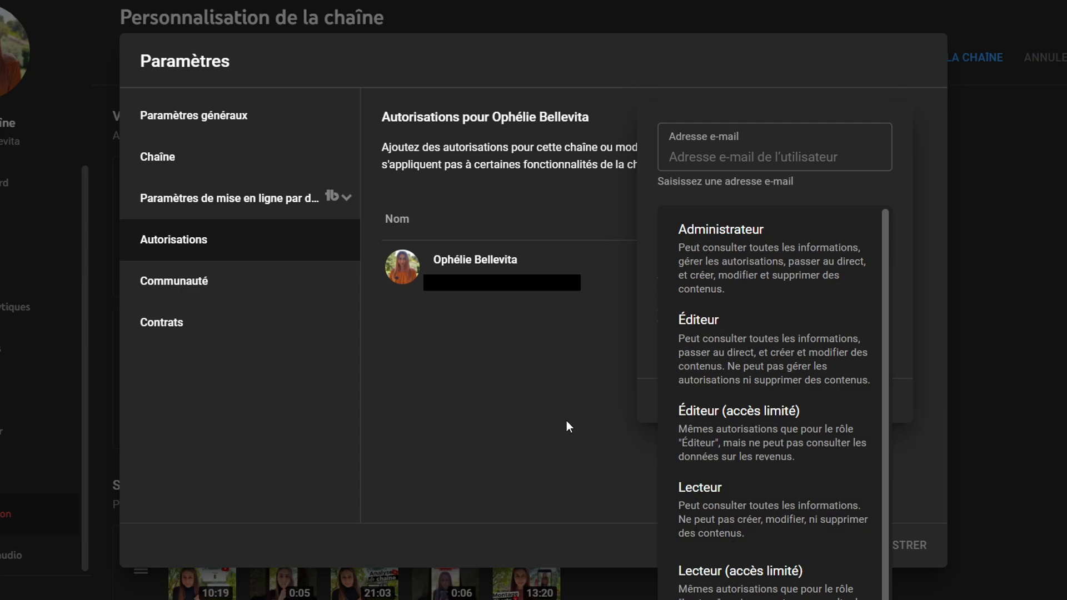
Review the community's automated filters, including the help on moderators and approved users, hidden users, blocked words and link blocking.
click(286, 294)
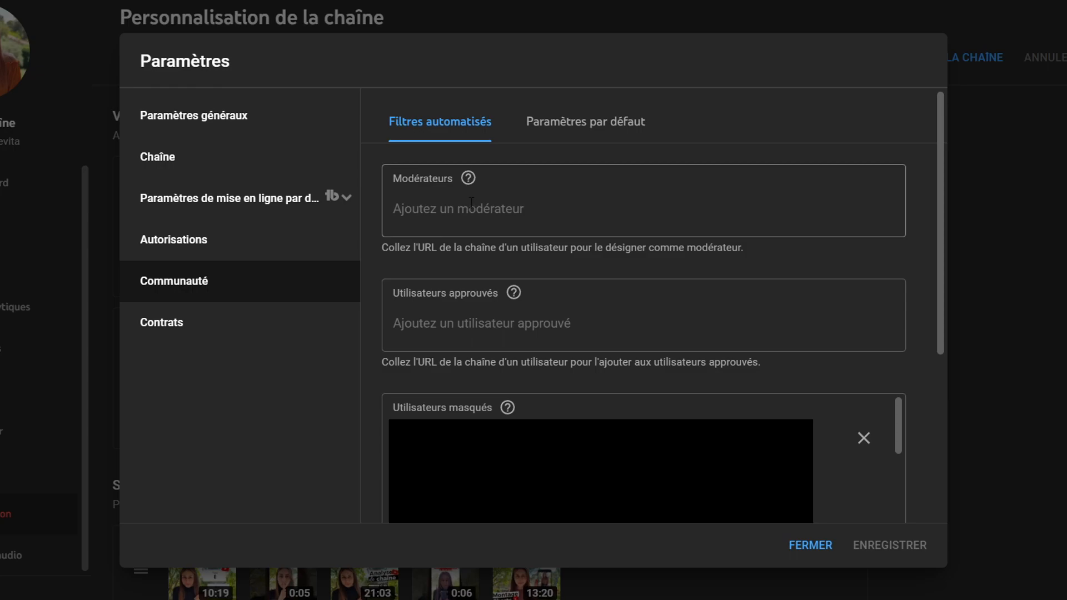
mouse_move(469, 179)
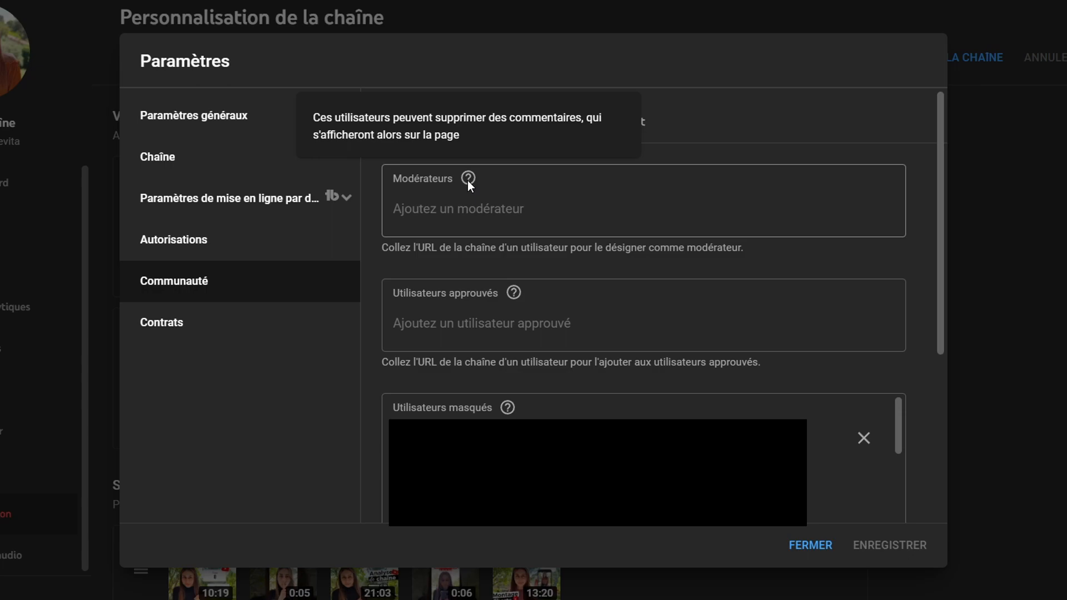
mouse_move(510, 298)
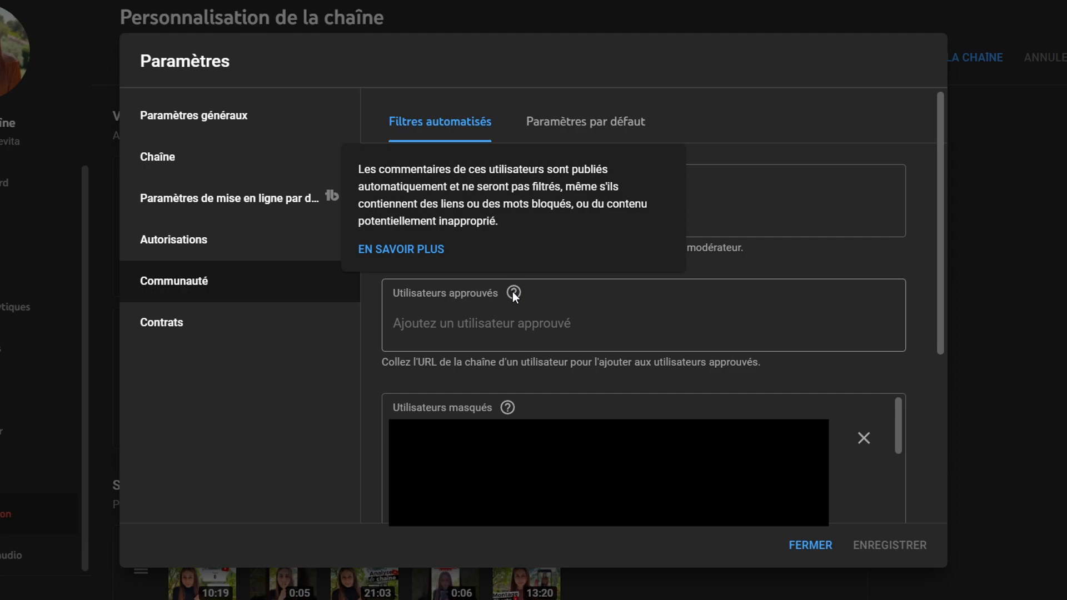
scroll(512, 291, down, 4)
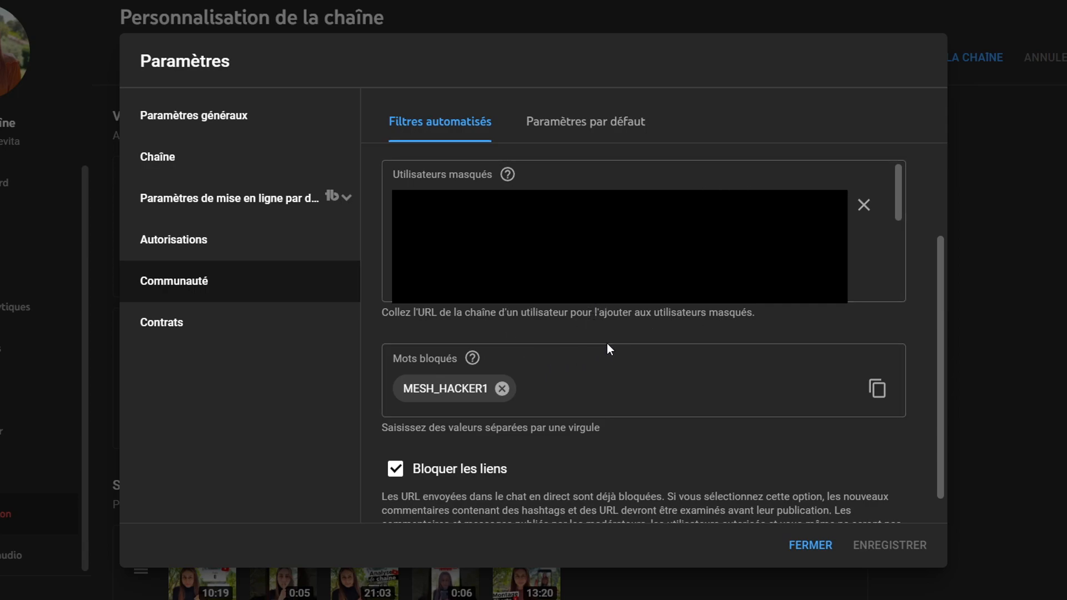
scroll(728, 369, down, 1)
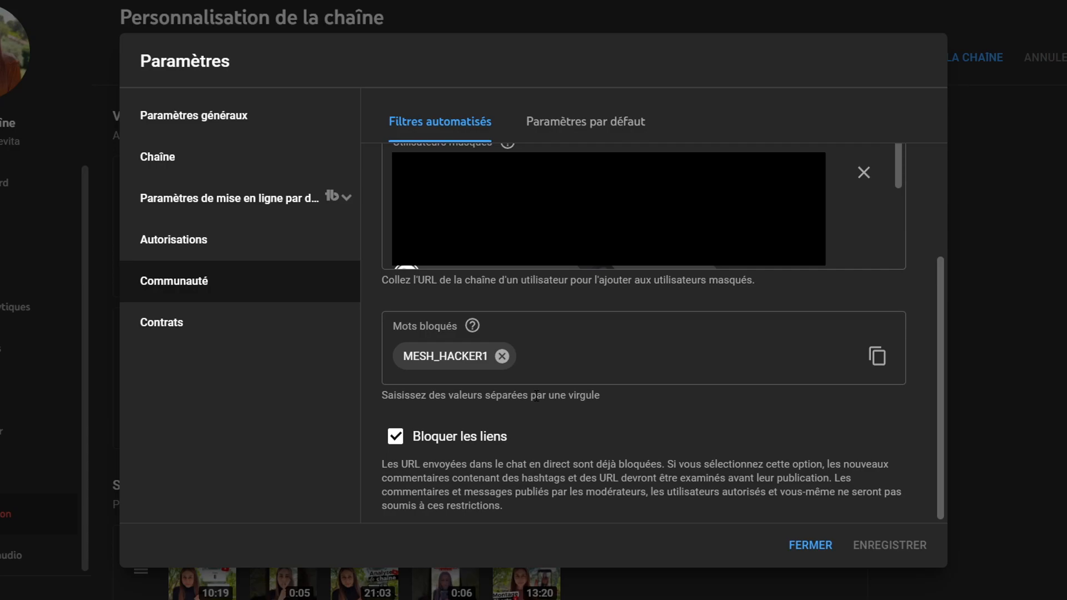
View the community defaults for channel comments and live chat messages, and open the channel's contracts.
click(610, 125)
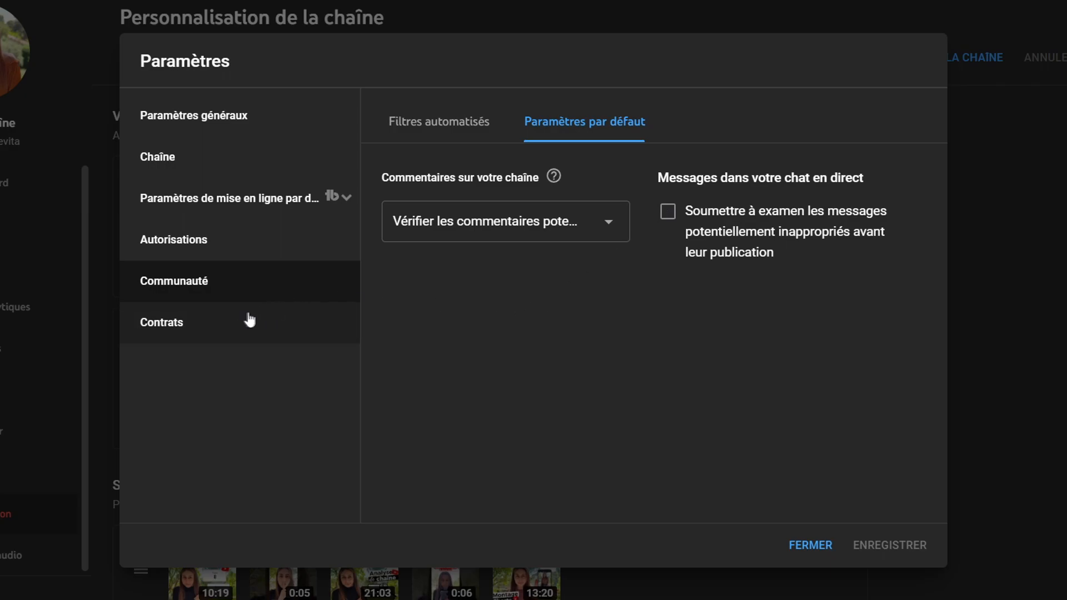
click(235, 321)
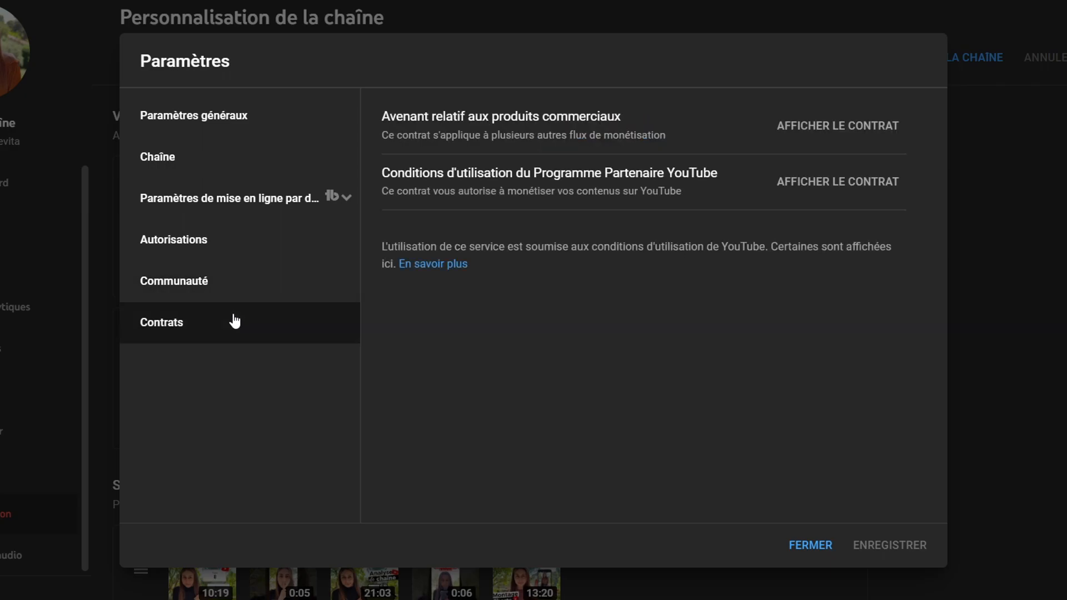